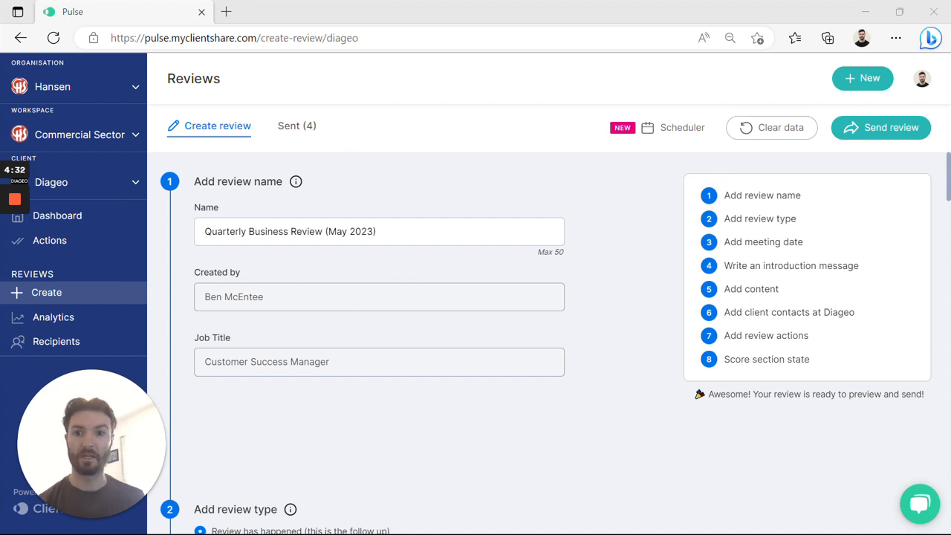
Keep "Quarterly Business Review (May 2023)" as the review name and save the review name section.
{"action": "left_click", "coordinate": [377, 231]}
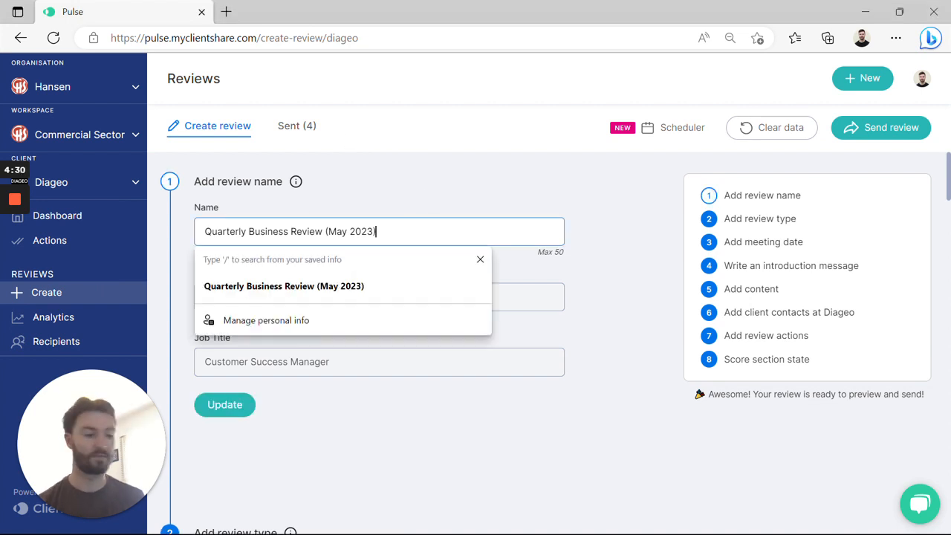
{"action": "left_click", "coordinate": [443, 187]}
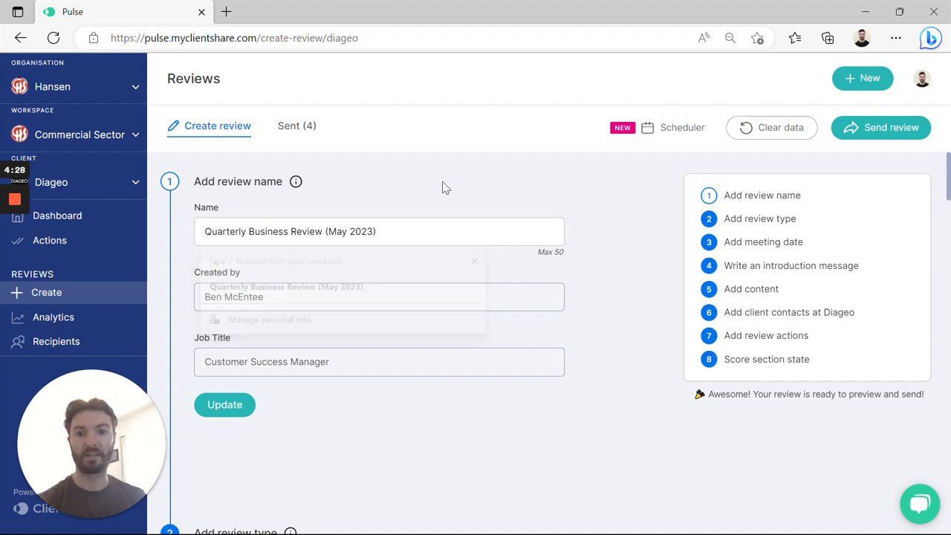
{"action": "left_click", "coordinate": [234, 410]}
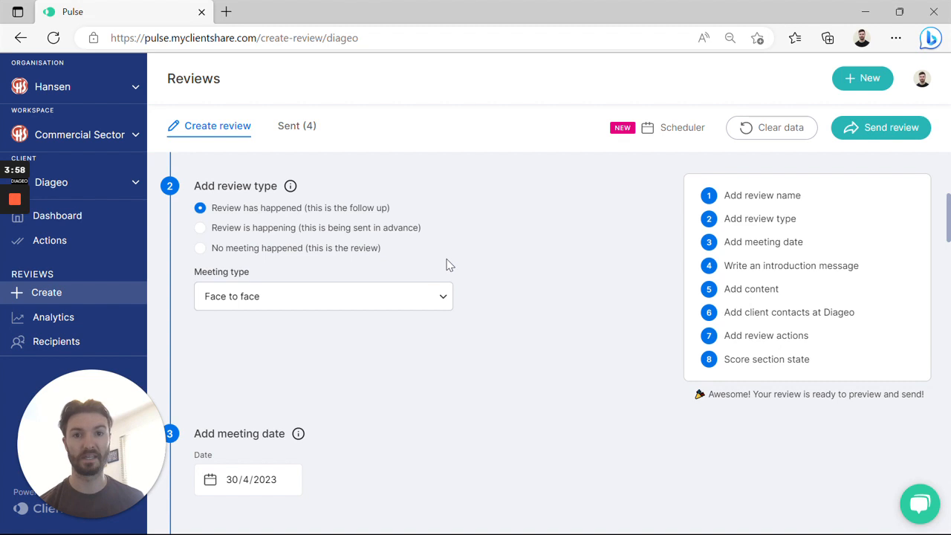
Choose Face to face as the meeting type for the review and save the review type section.
{"action": "left_click", "coordinate": [275, 296]}
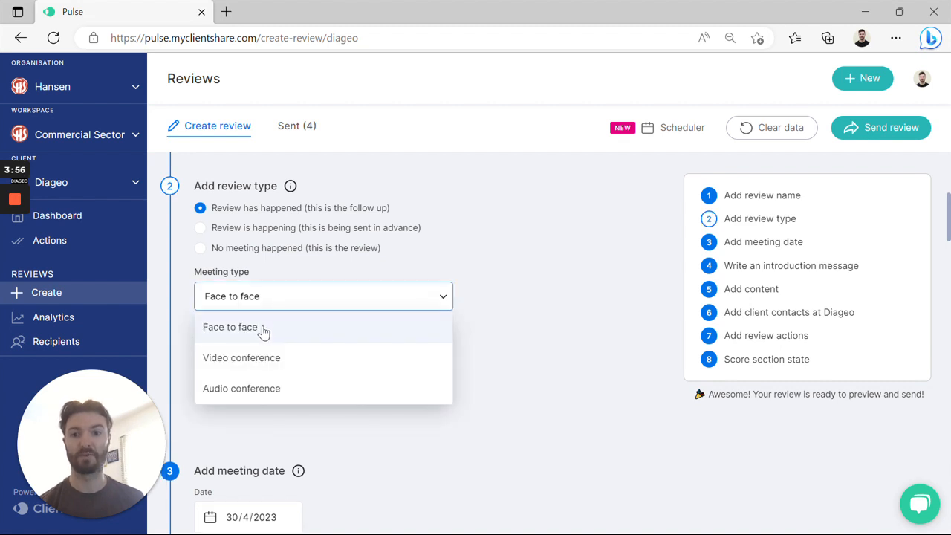
{"action": "left_click", "coordinate": [261, 329]}
{"action": "left_click", "coordinate": [223, 344]}
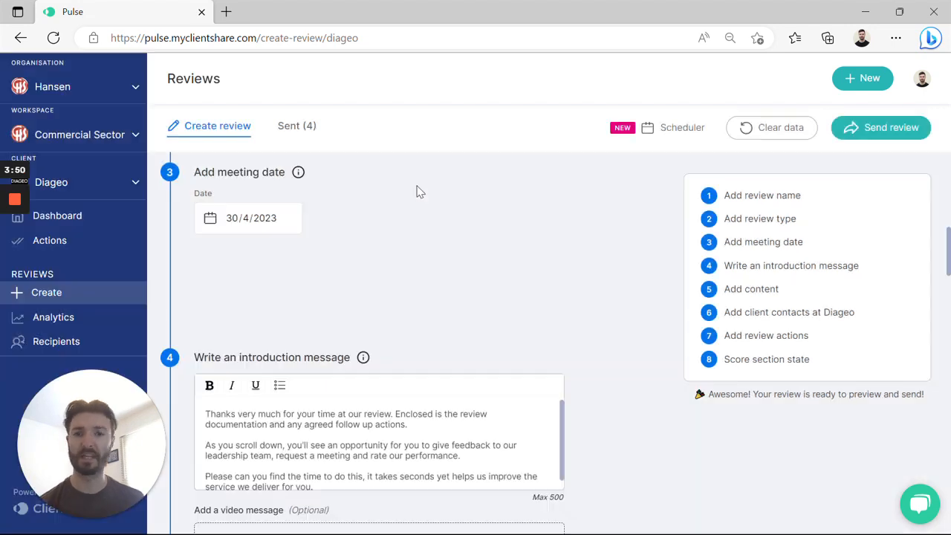
Keep 30/4/2023 as the meeting date and save the meeting date section.
{"action": "left_click", "coordinate": [299, 223]}
{"action": "left_click", "coordinate": [384, 422]}
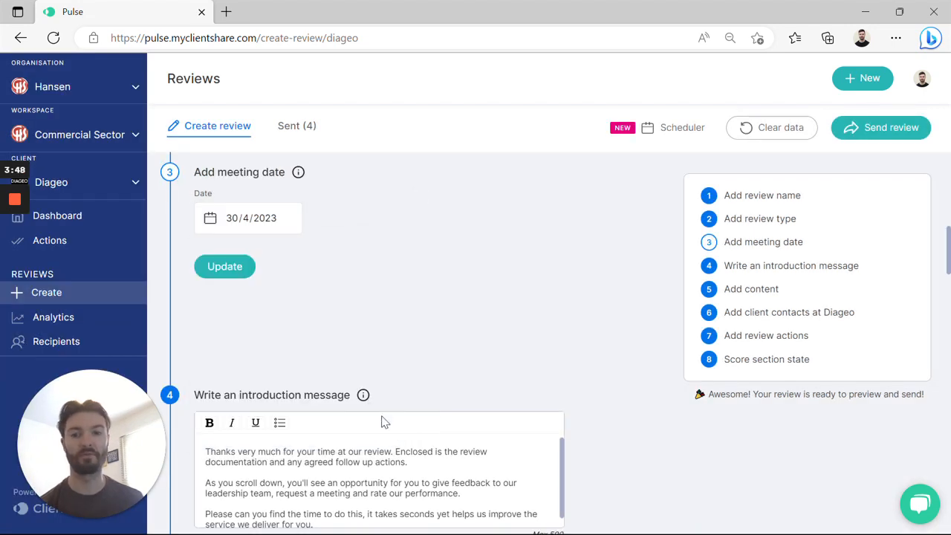
{"action": "left_click", "coordinate": [236, 266]}
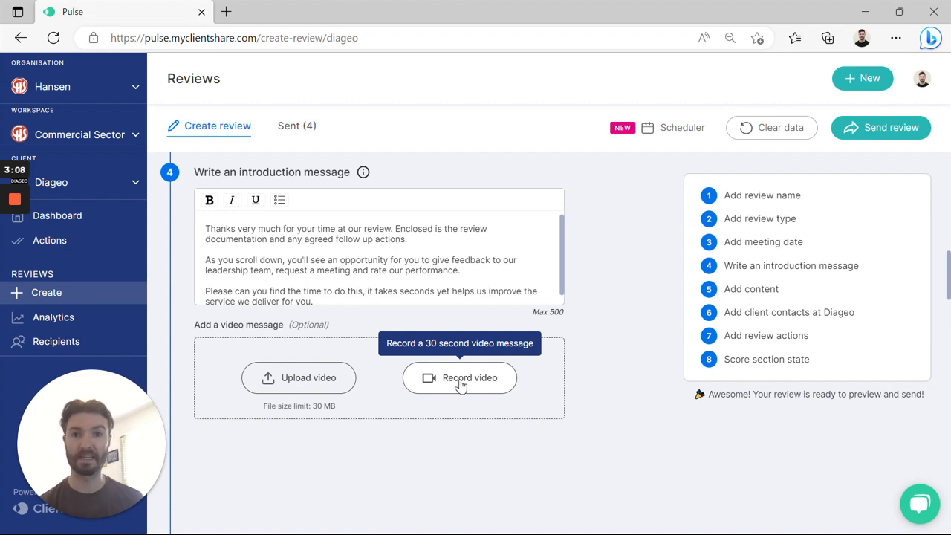
Save the introduction message section with its existing text and no video message.
{"action": "scroll", "coordinate": [457, 384], "scroll_direction": "down", "scroll_amount": 2}
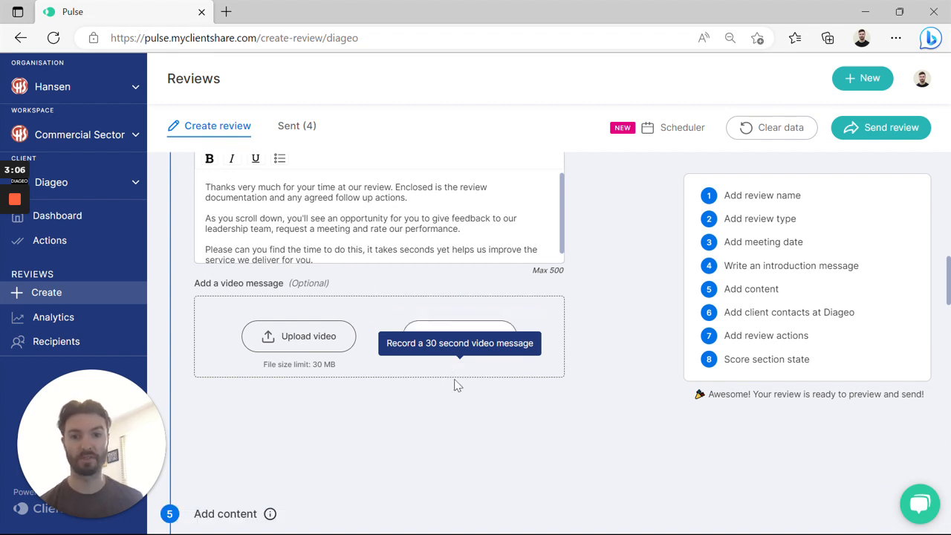
{"action": "scroll", "coordinate": [454, 385], "scroll_direction": "up", "scroll_amount": 2}
{"action": "left_click", "coordinate": [420, 290]}
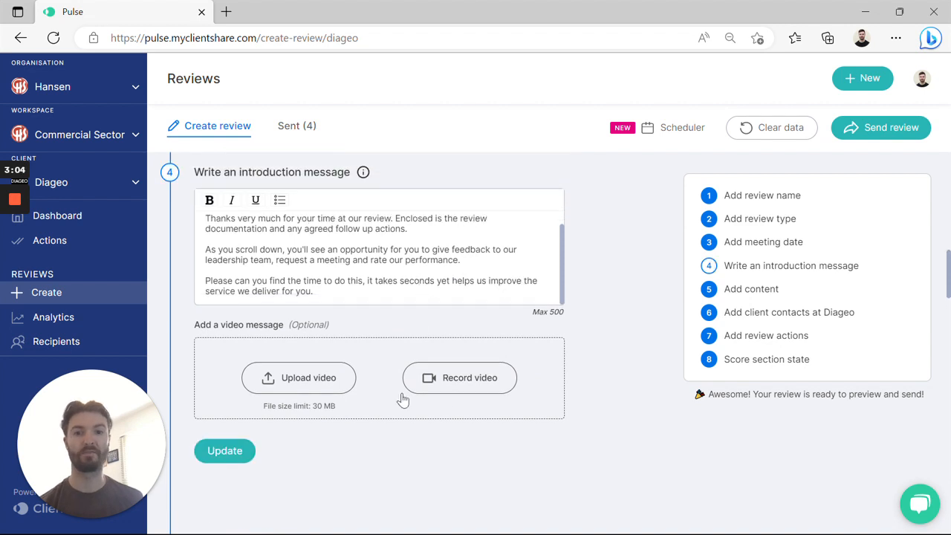
{"action": "left_click", "coordinate": [240, 451]}
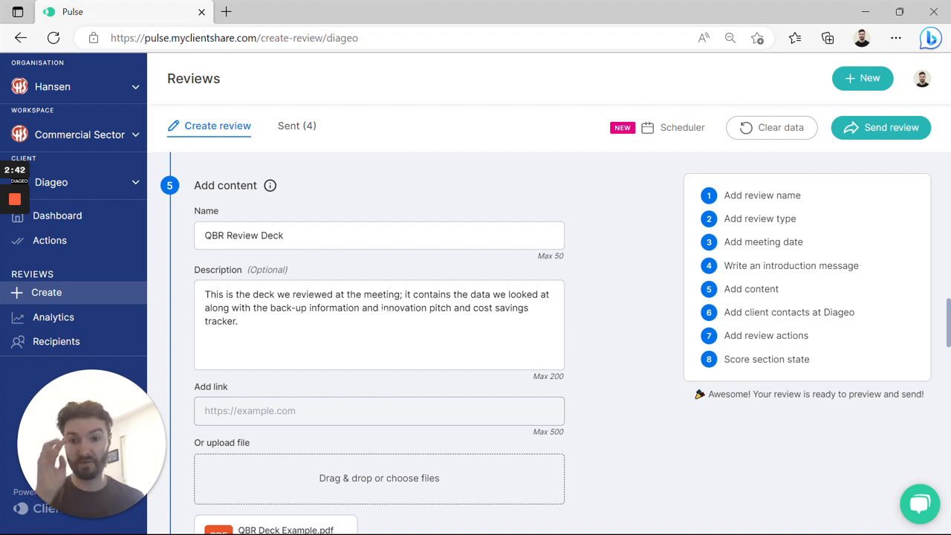
{"action": "scroll", "coordinate": [339, 365], "scroll_direction": "down", "scroll_amount": 2}
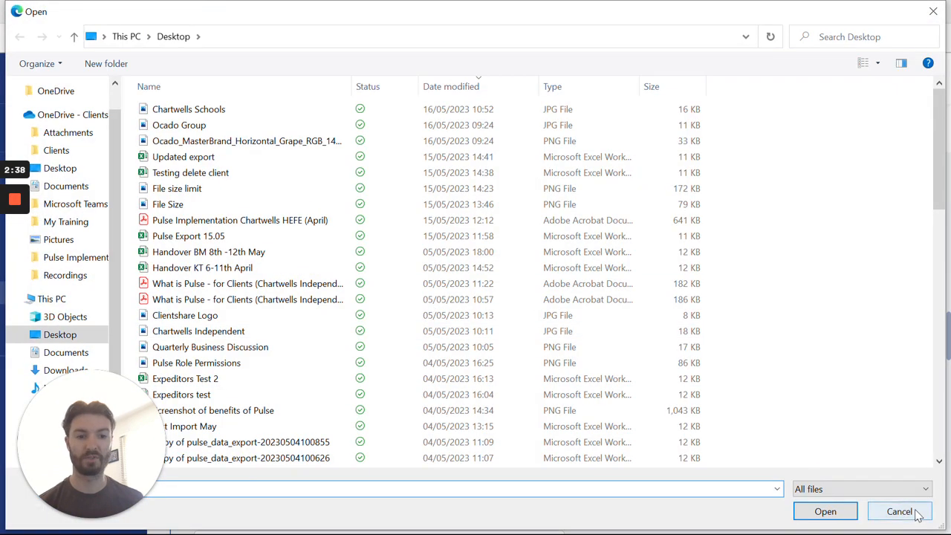
{"action": "left_click", "coordinate": [898, 512]}
{"action": "mouse_move", "coordinate": [349, 416]}
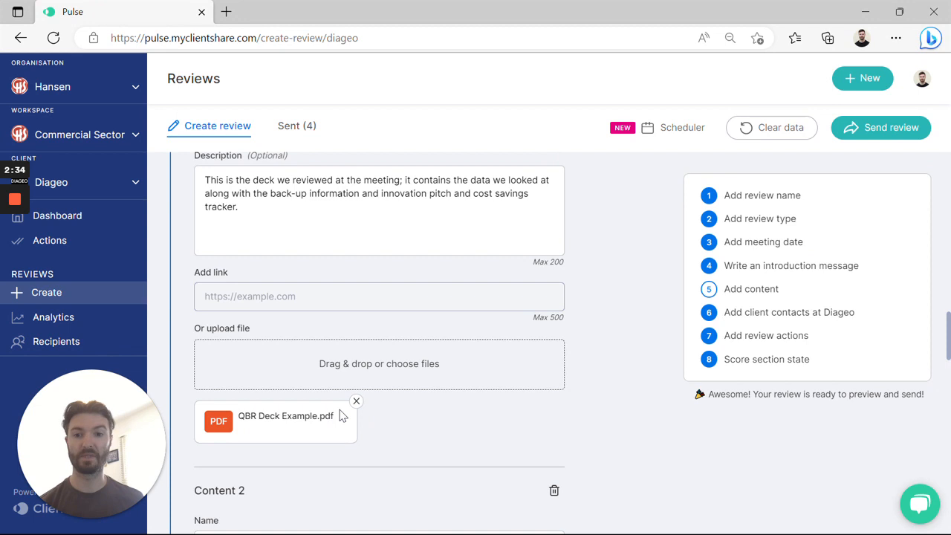
{"action": "scroll", "coordinate": [340, 414], "scroll_direction": "down", "scroll_amount": 2}
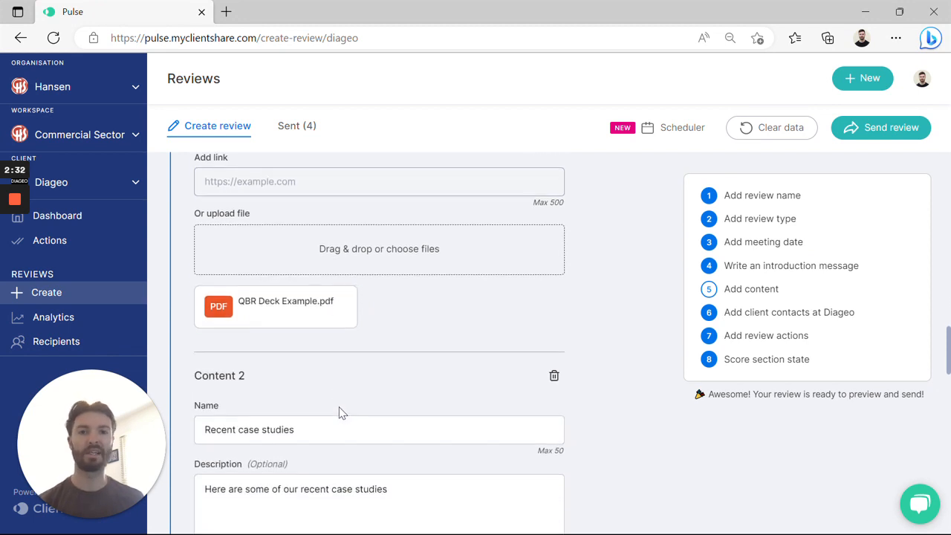
{"action": "scroll", "coordinate": [340, 414], "scroll_direction": "down", "scroll_amount": 1}
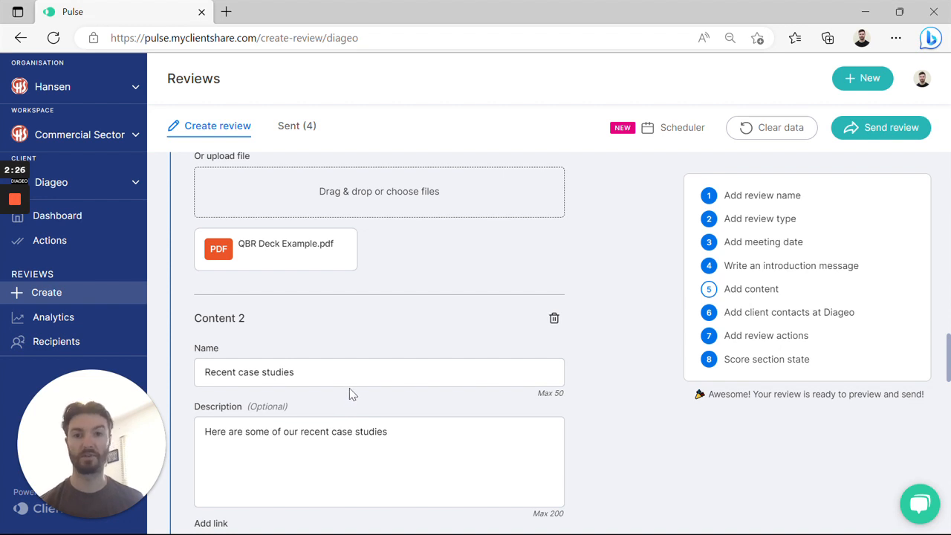
{"action": "scroll", "coordinate": [350, 388], "scroll_direction": "down", "scroll_amount": 1}
{"action": "scroll", "coordinate": [349, 339], "scroll_direction": "down", "scroll_amount": 2}
{"action": "left_click", "coordinate": [282, 376]}
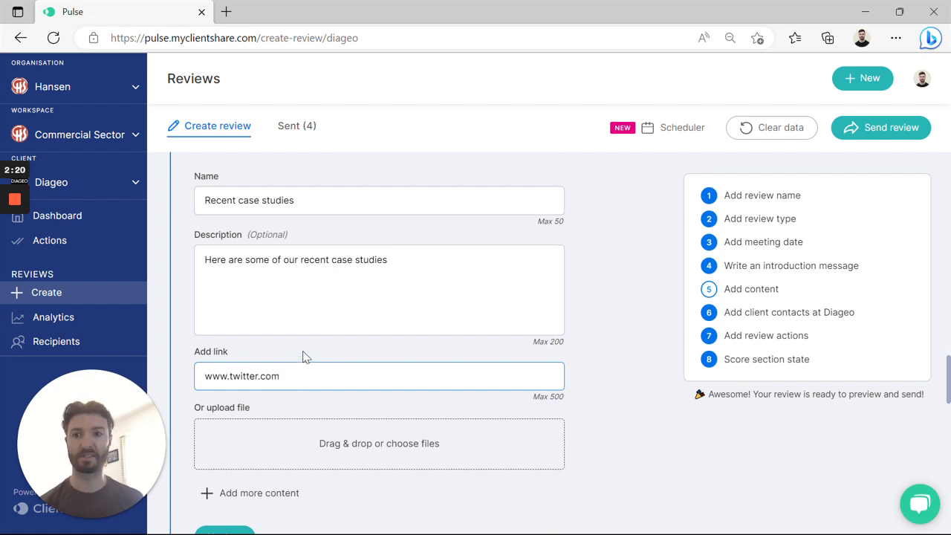
{"action": "scroll", "coordinate": [303, 357], "scroll_direction": "down", "scroll_amount": 1}
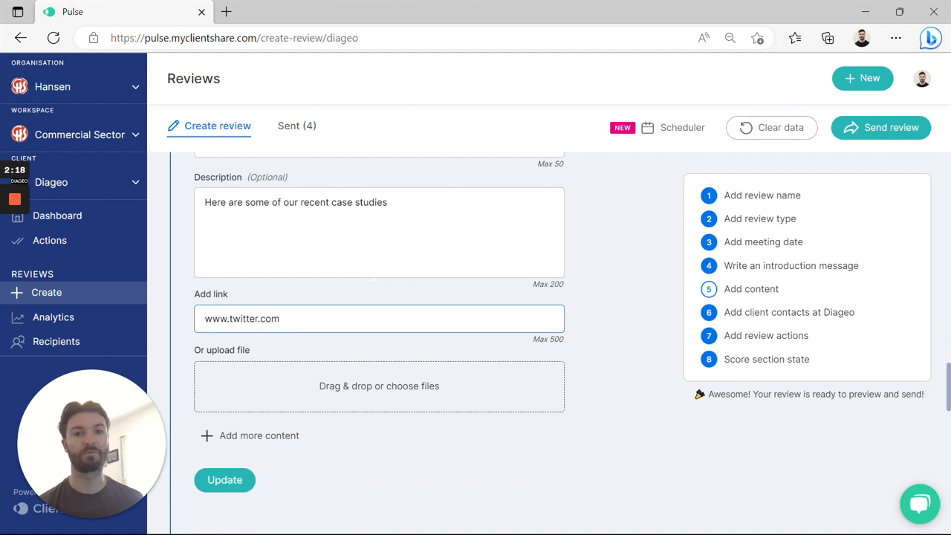
{"action": "scroll", "coordinate": [373, 279], "scroll_direction": "down", "scroll_amount": 1}
{"action": "left_click", "coordinate": [225, 422]}
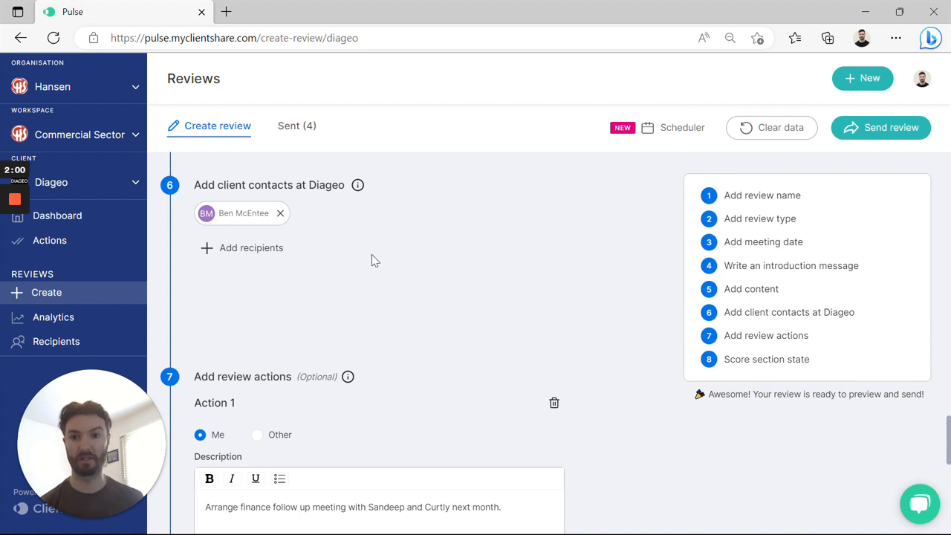
Add the procurement contact and the project management contact at Diageo as review recipients and save the client contacts section.
{"action": "left_click", "coordinate": [253, 250]}
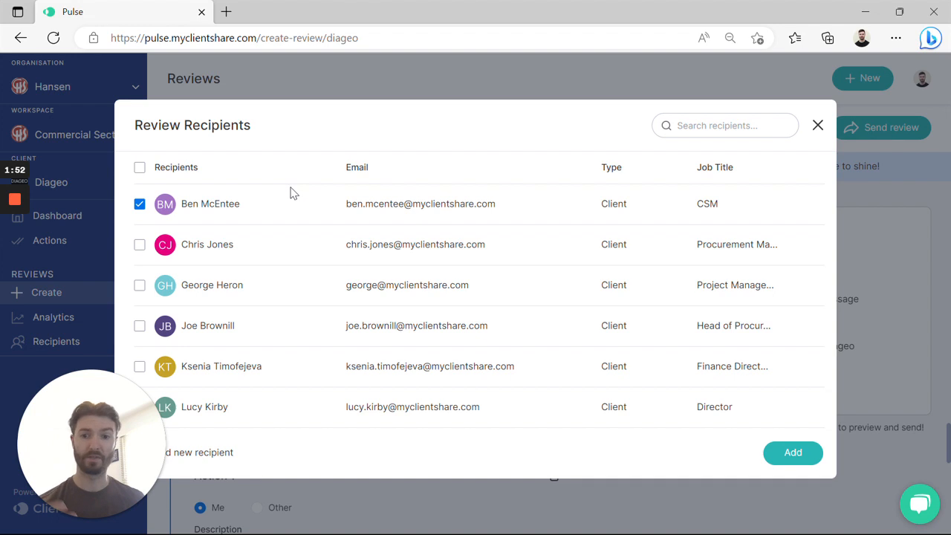
{"action": "left_click", "coordinate": [140, 245]}
{"action": "left_click", "coordinate": [140, 287]}
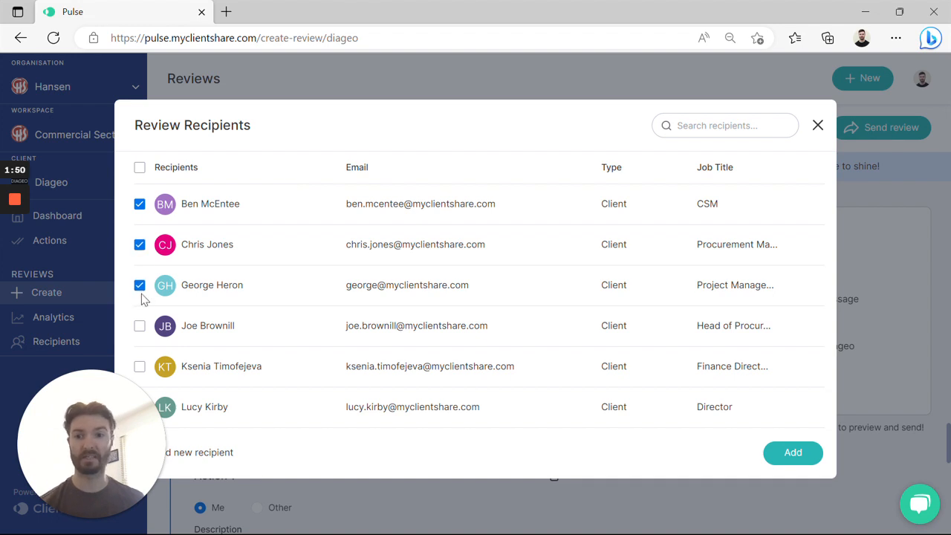
{"action": "left_click", "coordinate": [792, 453]}
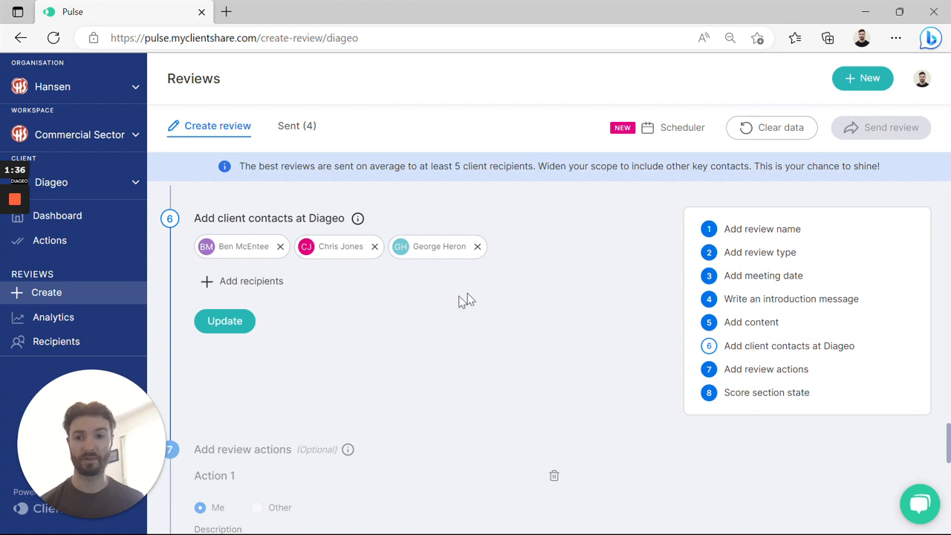
{"action": "left_click", "coordinate": [227, 321]}
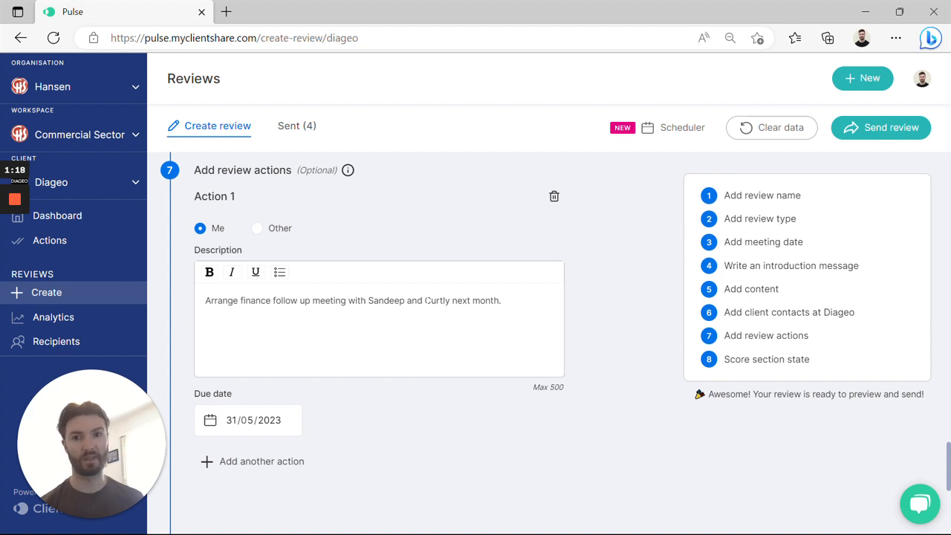
Check the review action and score section settings, and open the preview of the review to examine its header and introduction.
{"action": "scroll", "coordinate": [361, 284], "scroll_direction": "down", "scroll_amount": 1}
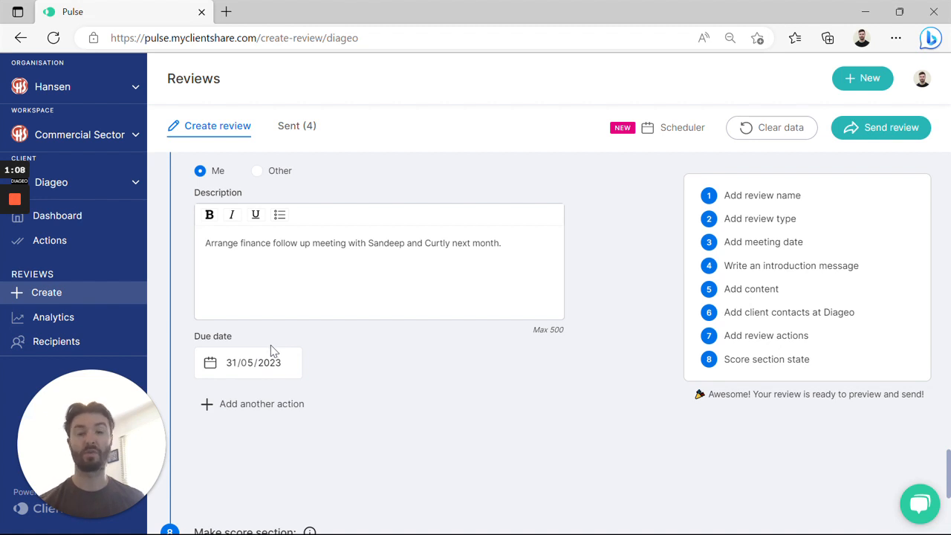
{"action": "scroll", "coordinate": [275, 351], "scroll_direction": "down", "scroll_amount": 2}
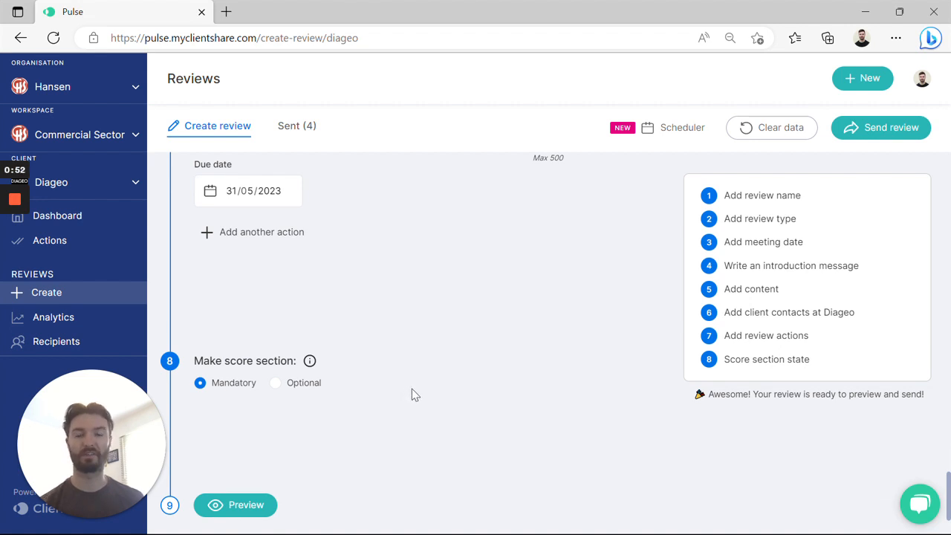
{"action": "scroll", "coordinate": [446, 389], "scroll_direction": "down", "scroll_amount": 1}
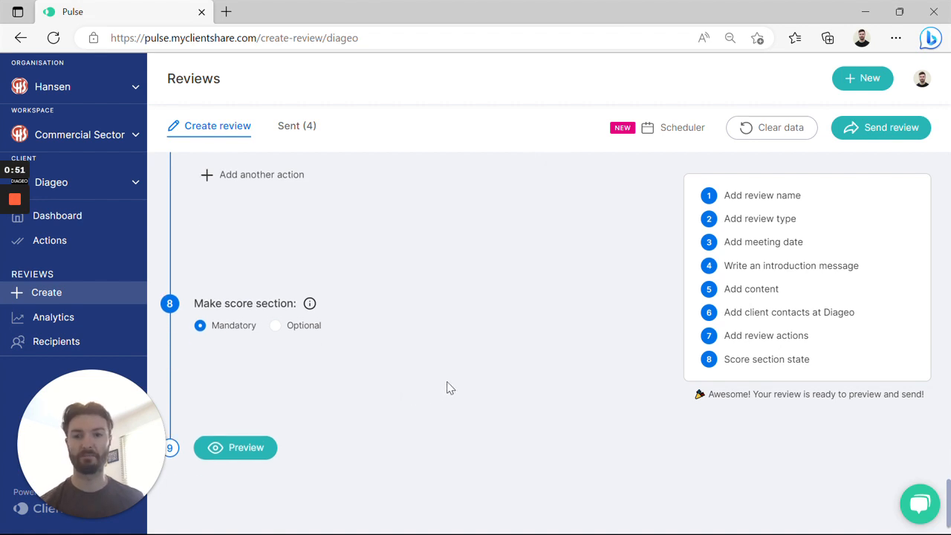
{"action": "left_click", "coordinate": [245, 449]}
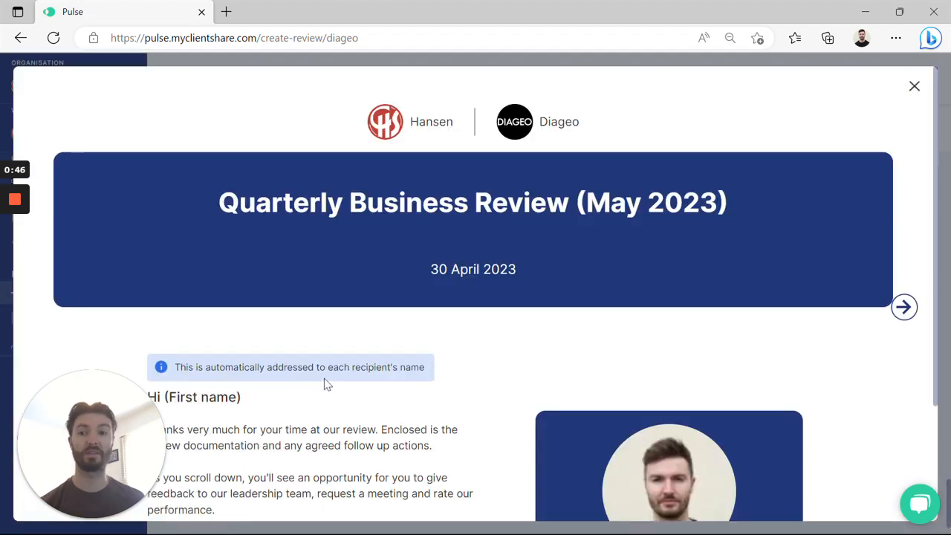
{"action": "scroll", "coordinate": [371, 372], "scroll_direction": "down", "scroll_amount": 2}
{"action": "scroll", "coordinate": [669, 267], "scroll_direction": "up", "scroll_amount": 2}
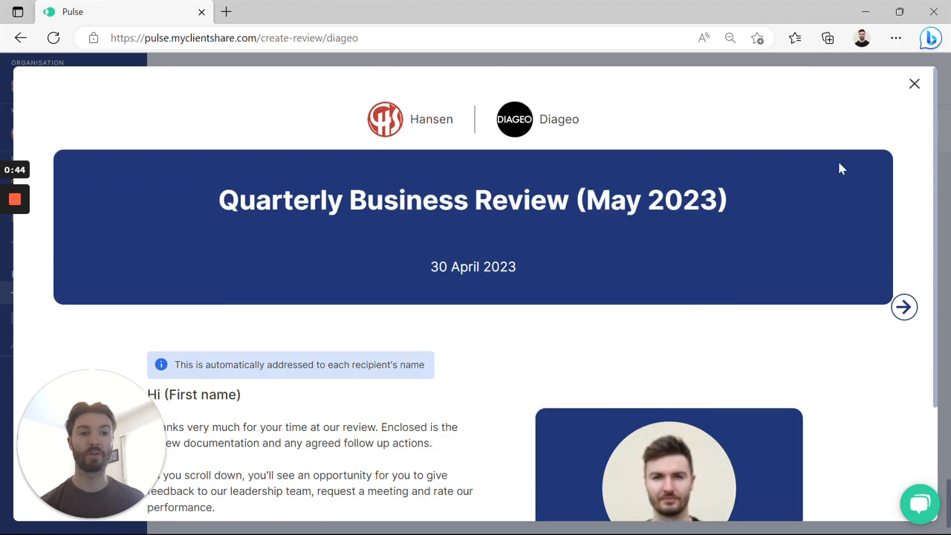